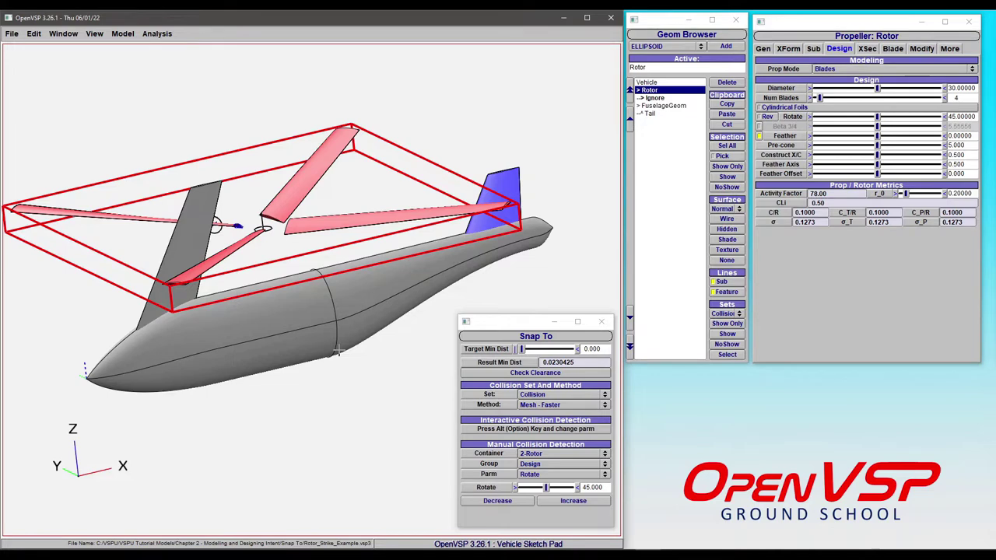
Try to snap the rotor's Rotate parameter upward to contact within the Collision set using manual collision detection
{"action": "left_click_drag", "start_coordinate": [288, 262], "coordinate": [463, 225]}
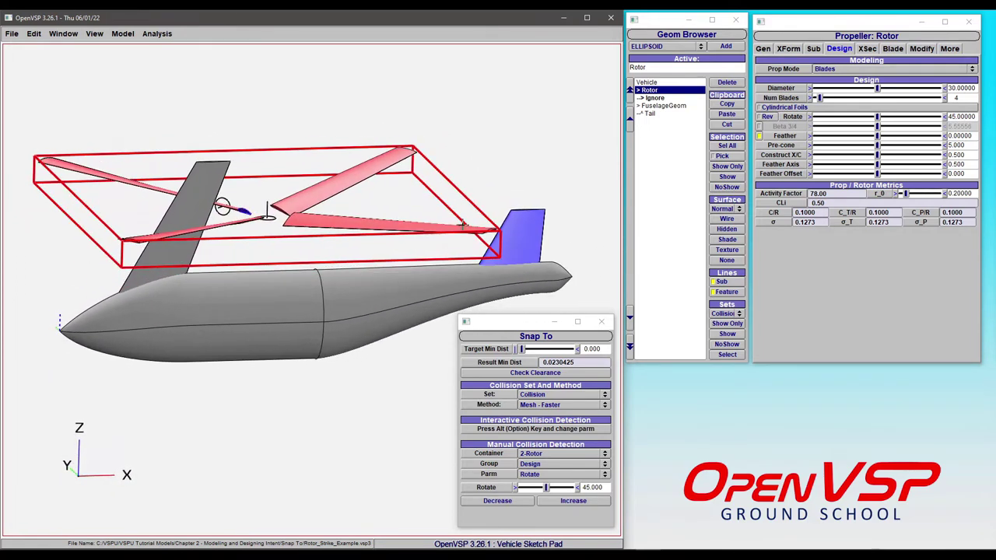
{"action": "left_click", "coordinate": [794, 117]}
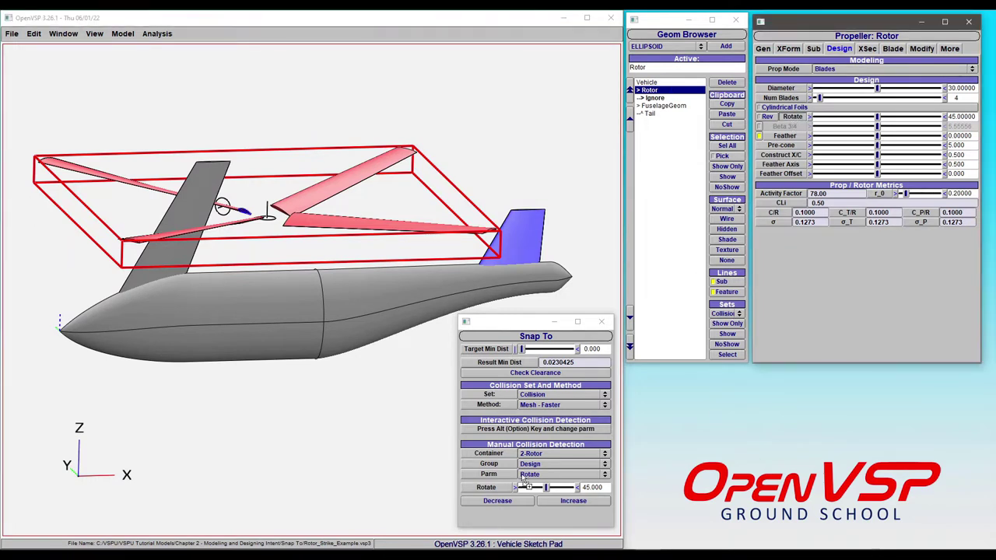
{"action": "left_click", "coordinate": [538, 472]}
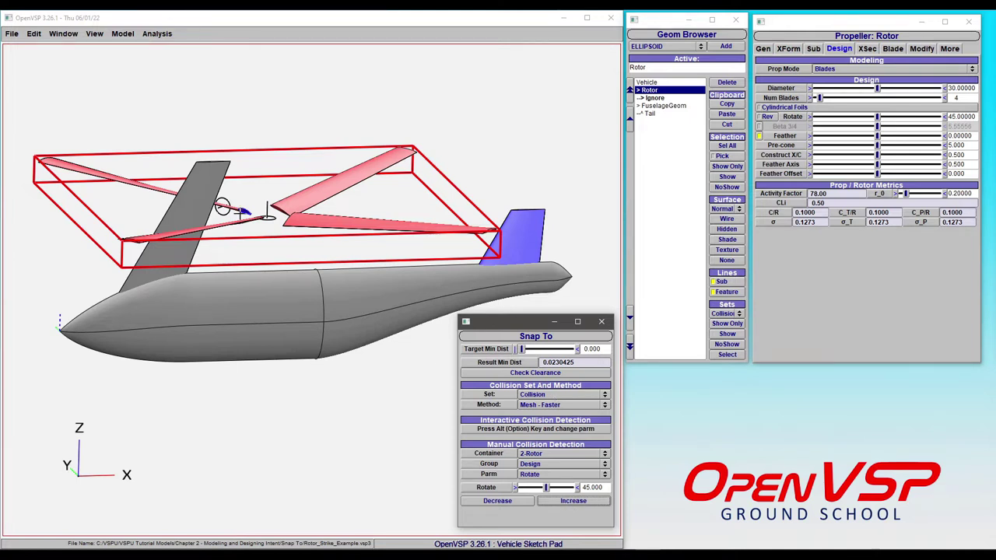
{"action": "left_click_drag", "start_coordinate": [178, 239], "coordinate": [205, 258]}
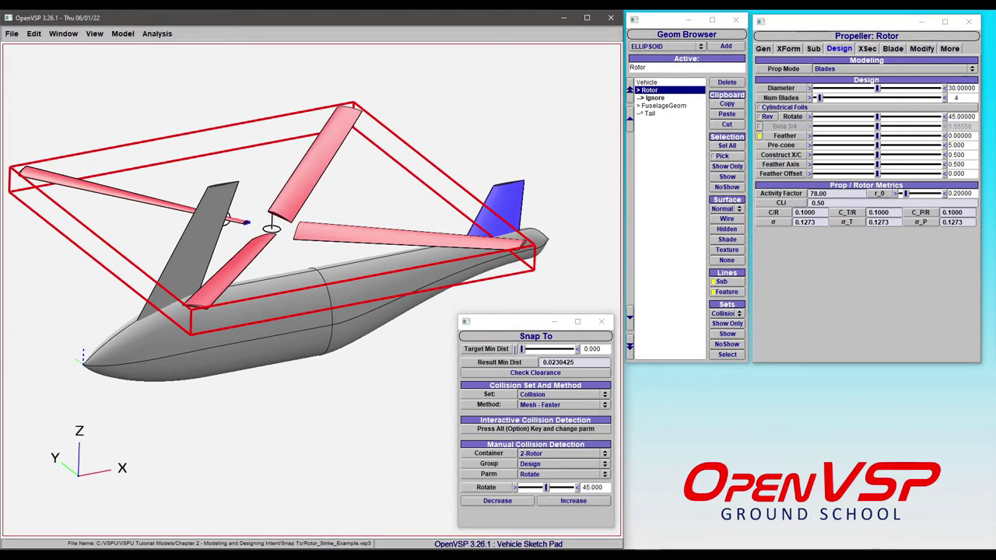
{"action": "left_click", "coordinate": [579, 522]}
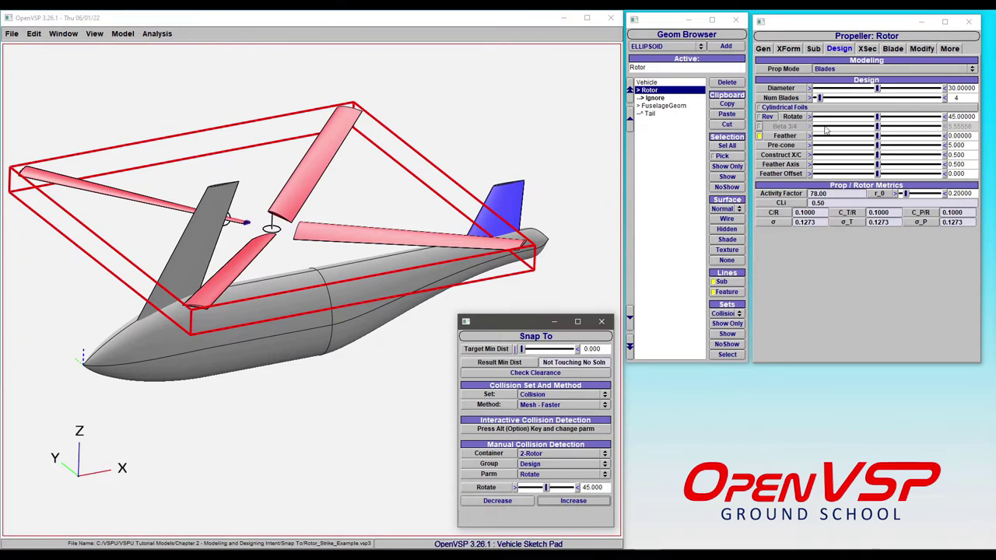
Turn the rotor to about 91.4 degrees and back to about 64.1 degrees to compare the blade positions with the tail
{"action": "left_click_drag", "start_coordinate": [880, 118], "coordinate": [904, 127]}
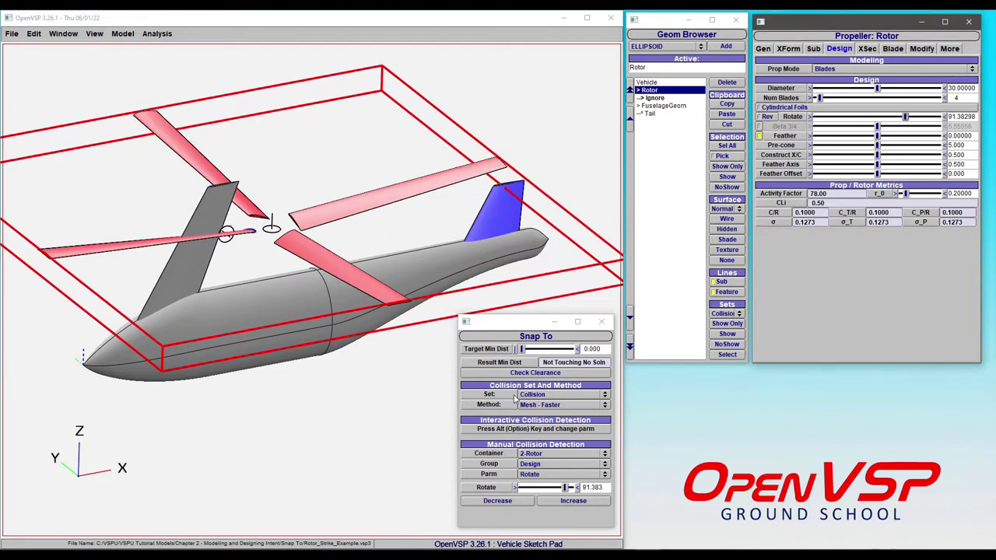
{"action": "left_click_drag", "start_coordinate": [272, 311], "coordinate": [193, 224]}
{"action": "left_click_drag", "start_coordinate": [907, 121], "coordinate": [886, 128]}
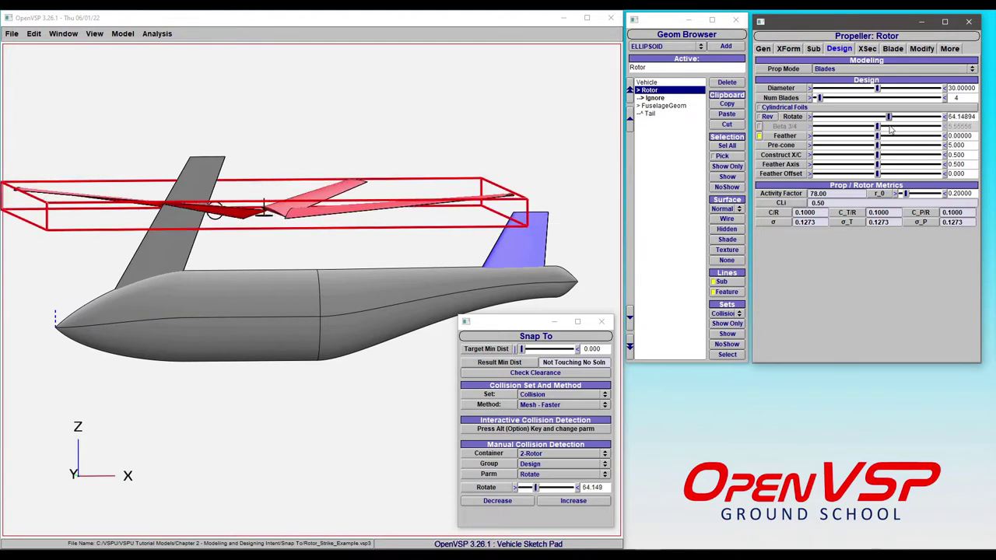
Hide the Ignore wing from the model and open its transform settings
{"action": "left_click", "coordinate": [654, 98]}
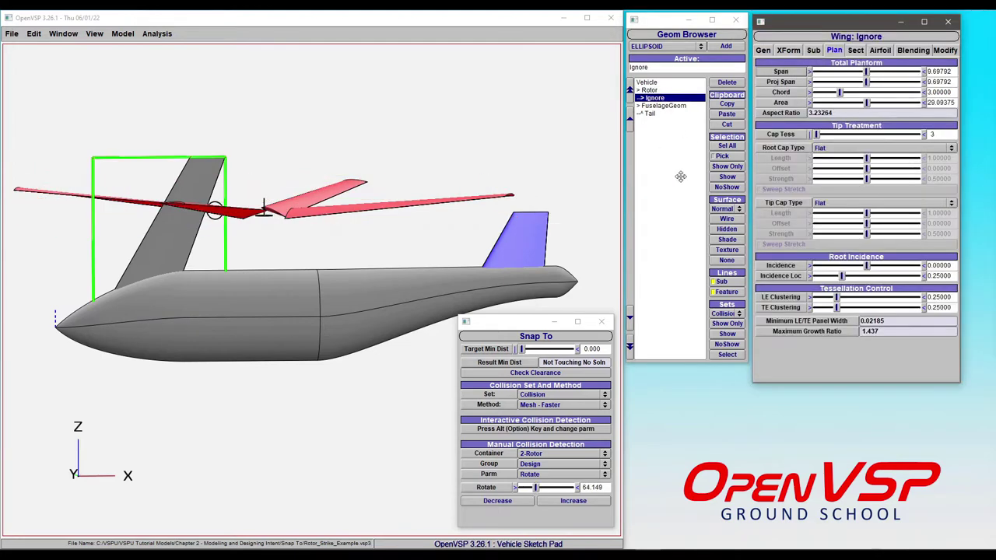
{"action": "left_click", "coordinate": [727, 186]}
{"action": "left_click_drag", "start_coordinate": [210, 277], "coordinate": [231, 305]}
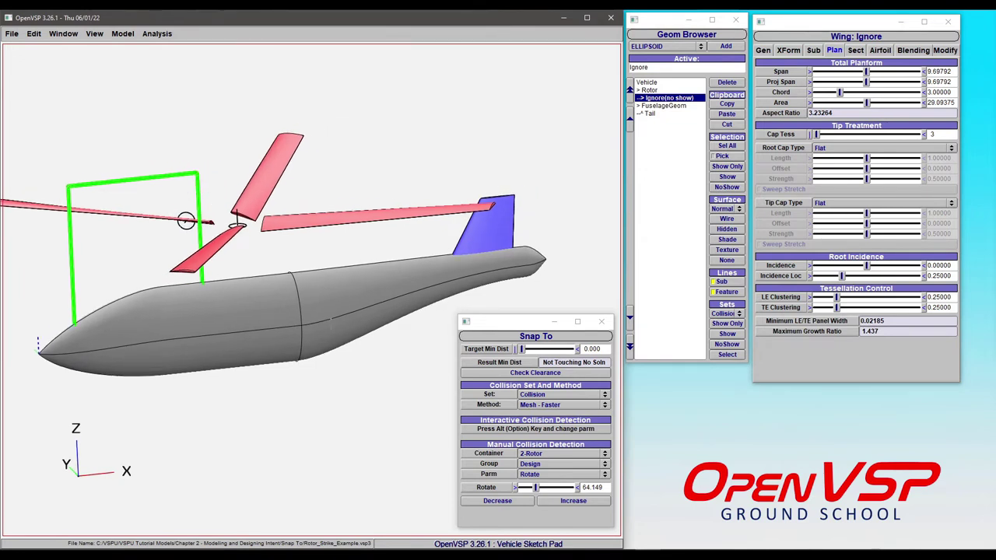
{"action": "left_click_drag", "start_coordinate": [329, 320], "coordinate": [210, 210]}
{"action": "left_click_drag", "start_coordinate": [297, 328], "coordinate": [313, 342]}
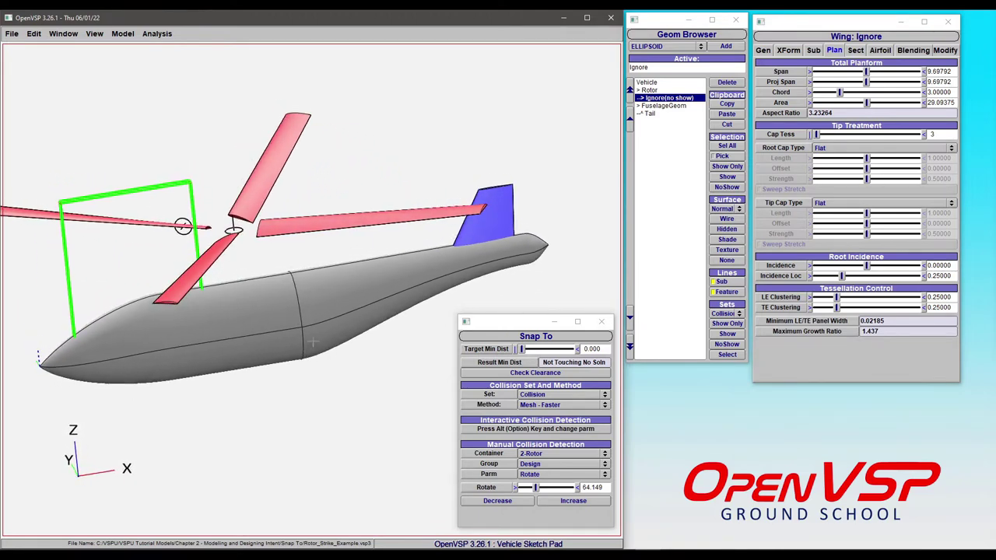
{"action": "left_click", "coordinate": [799, 51]}
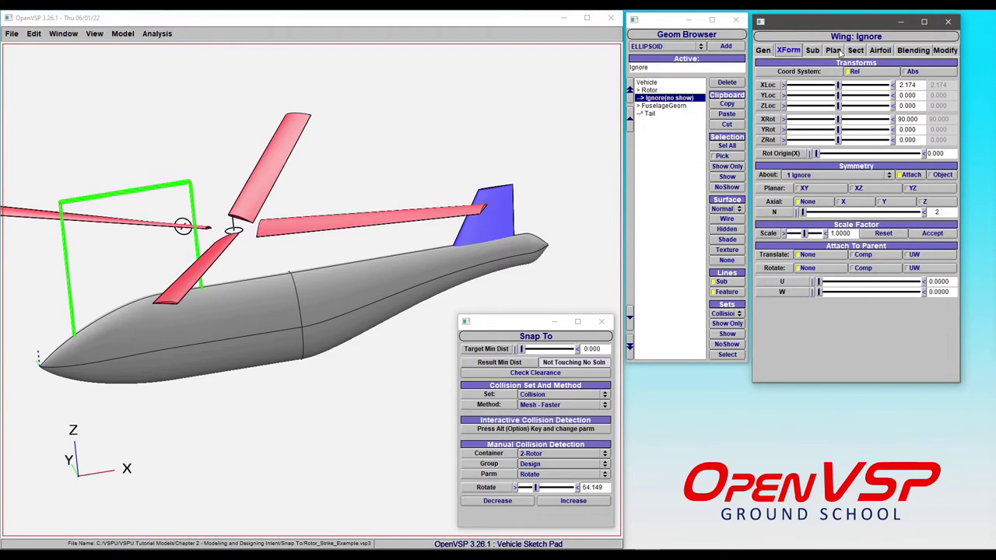
Set the rotor's pre-cone angle to 0
{"action": "left_click", "coordinate": [650, 90]}
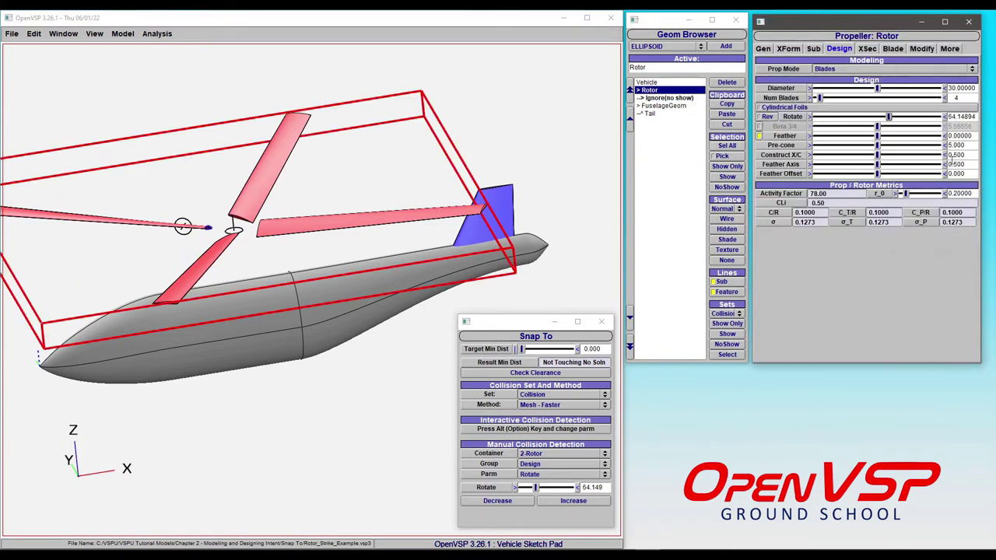
{"action": "left_click", "coordinate": [966, 144]}
{"action": "double_click", "coordinate": [967, 145]}
{"action": "type", "text": "0"}
{"action": "key", "text": "Return"}
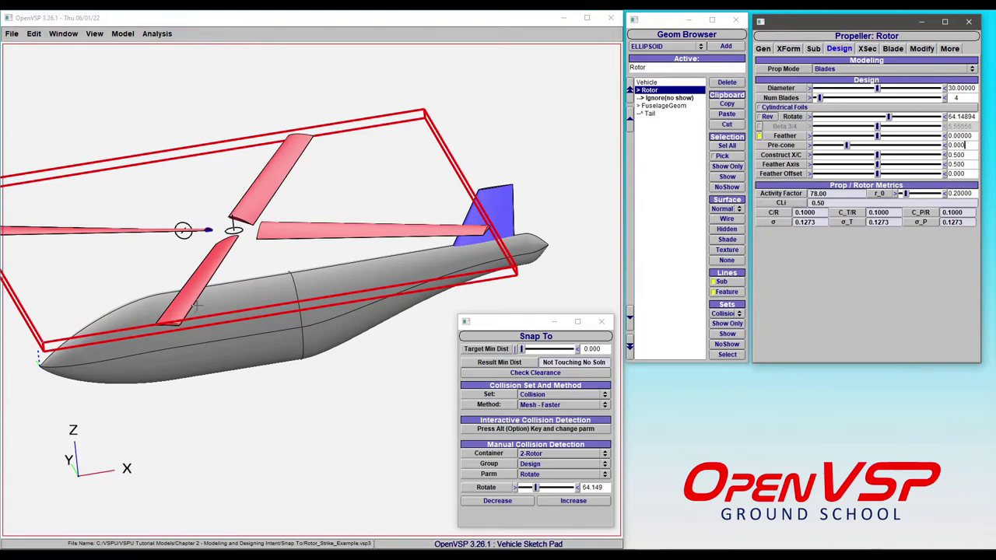
Snap the rotor's Rotate parameter in the increasing direction to the nearest contact within the Collision set
{"action": "left_click_drag", "start_coordinate": [198, 305], "coordinate": [179, 218]}
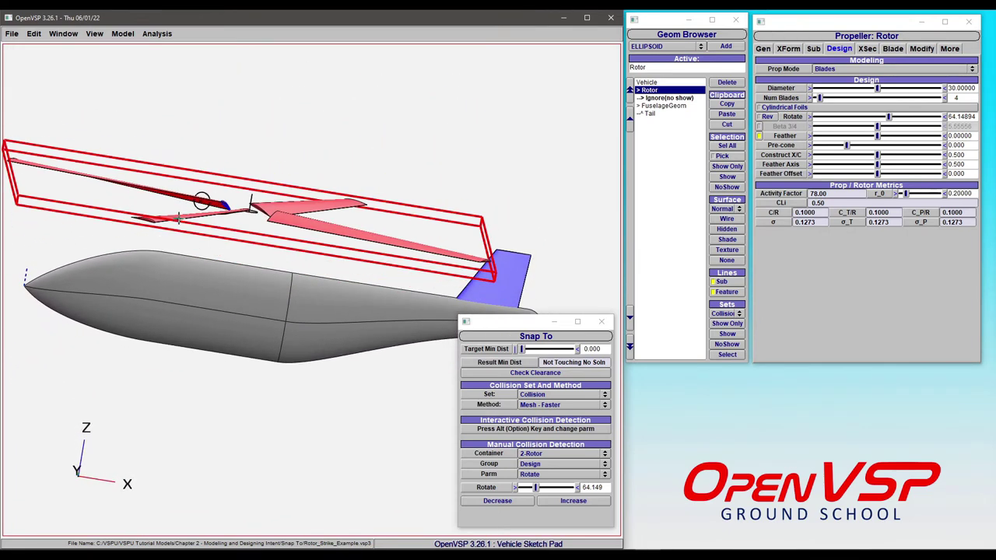
{"action": "left_click", "coordinate": [576, 506]}
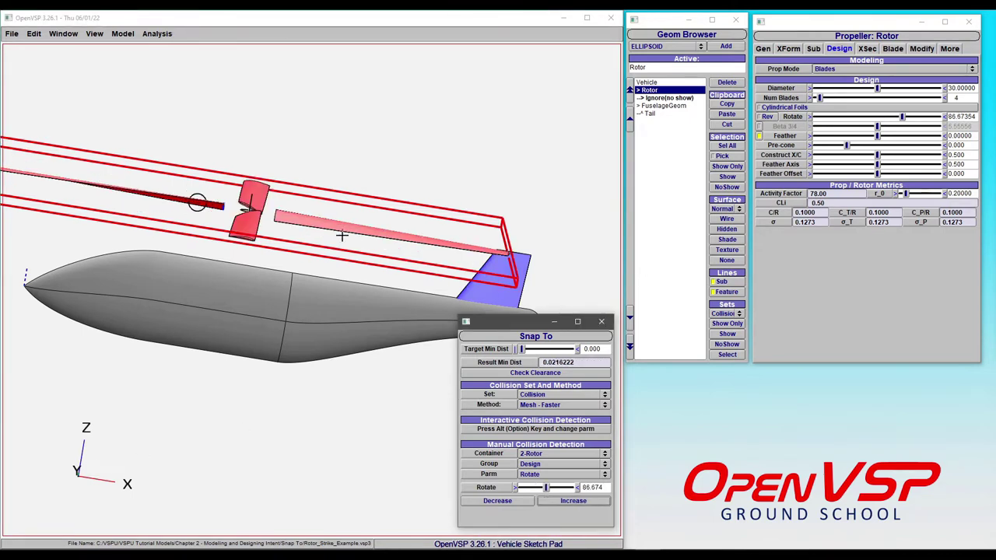
Examine the contact between the rotor blade tip and the vertical tail up close from several angles
{"action": "left_click_drag", "start_coordinate": [287, 223], "coordinate": [227, 364]}
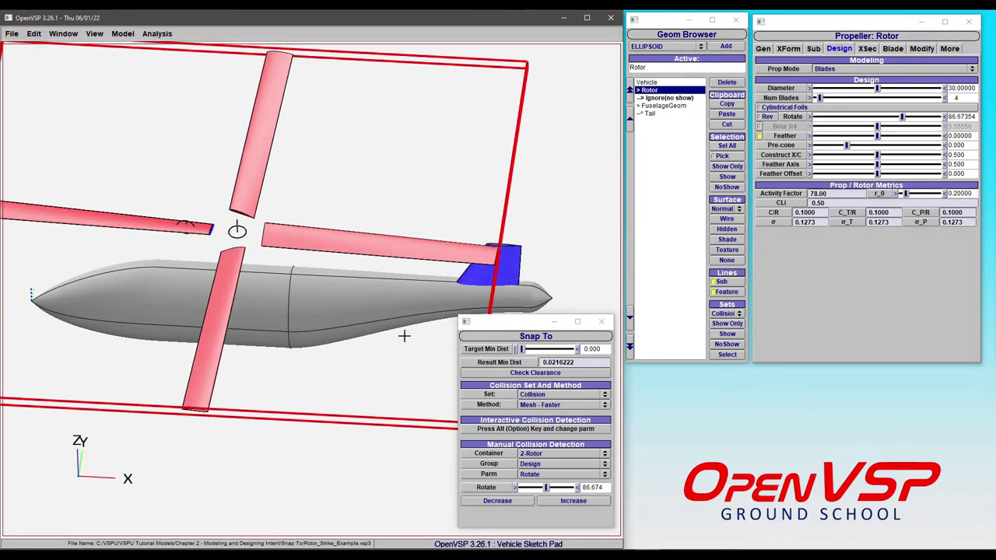
{"action": "scroll", "coordinate": [489, 251], "scroll_direction": "up", "scroll_amount": 3}
{"action": "middle_click_drag", "start_coordinate": [517, 239], "coordinate": [183, 280]}
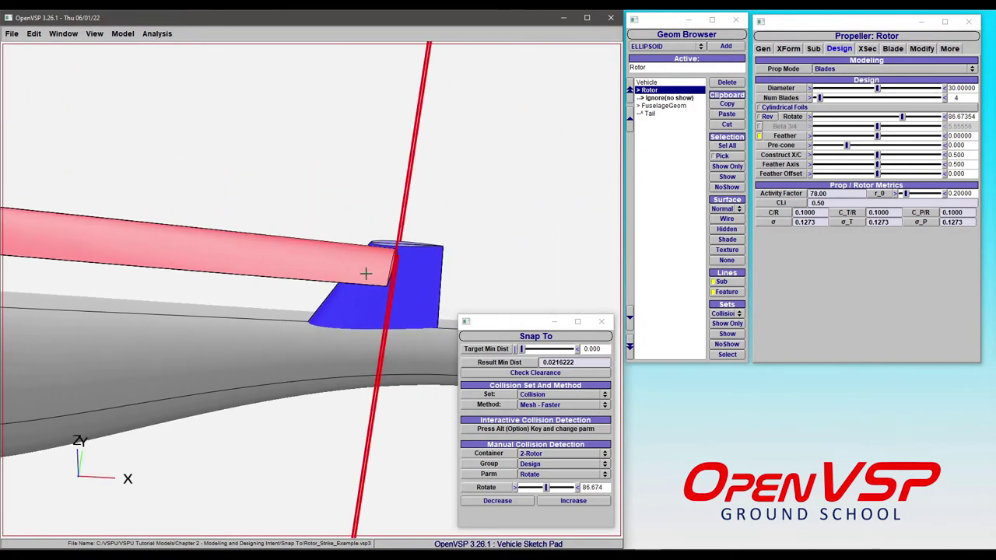
{"action": "scroll", "coordinate": [382, 269], "scroll_direction": "up", "scroll_amount": 2}
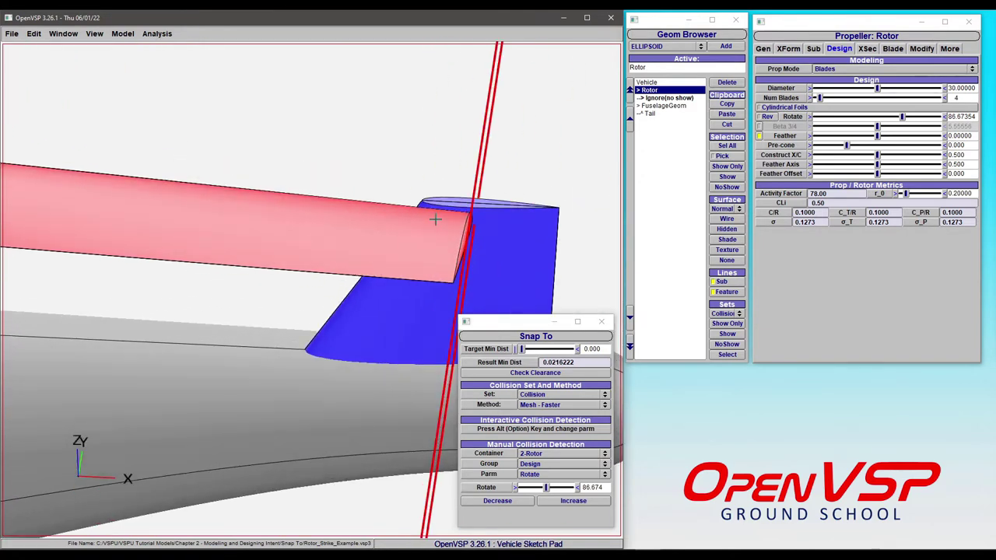
{"action": "left_click_drag", "start_coordinate": [459, 233], "coordinate": [396, 222]}
{"action": "key", "text": "c"}
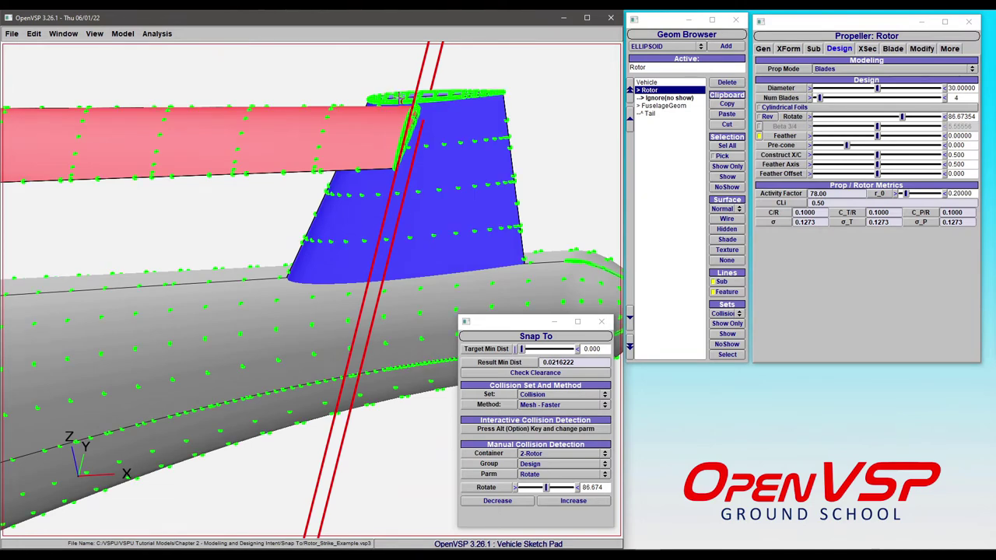
{"action": "left_click_drag", "start_coordinate": [395, 100], "coordinate": [387, 332]}
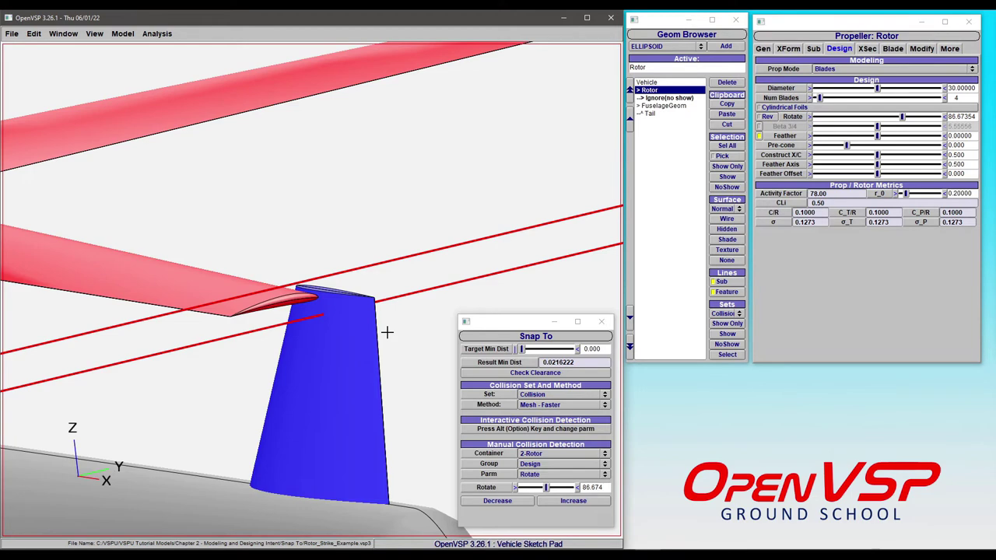
{"action": "scroll", "coordinate": [233, 338], "scroll_direction": "down", "scroll_amount": 4}
{"action": "mouse_move", "coordinate": [233, 338]}
{"action": "left_mouse_down"}
{"action": "mouse_move", "coordinate": [306, 409]}
{"action": "mouse_move", "coordinate": [253, 336]}
{"action": "left_mouse_up"}
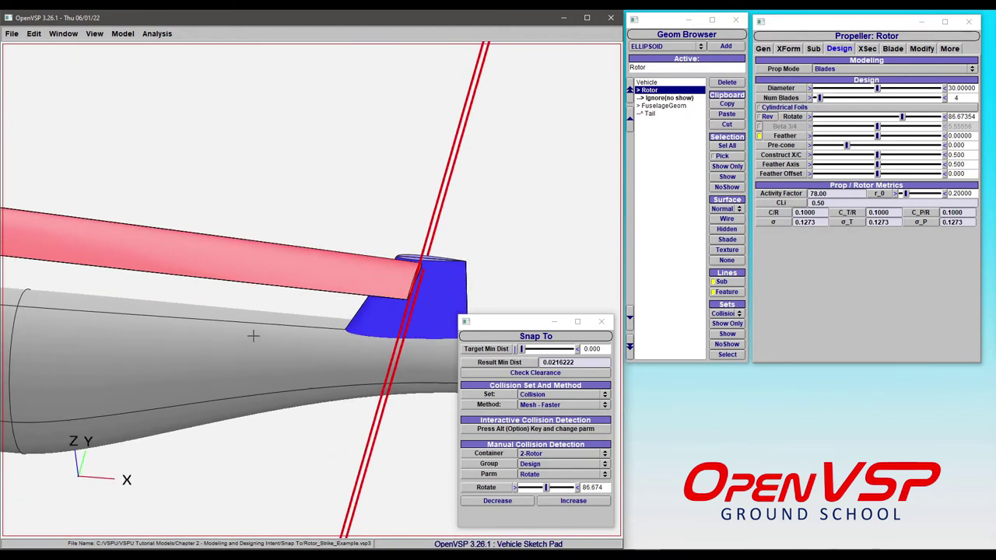
{"action": "right_click_drag", "start_coordinate": [253, 336], "coordinate": [262, 287]}
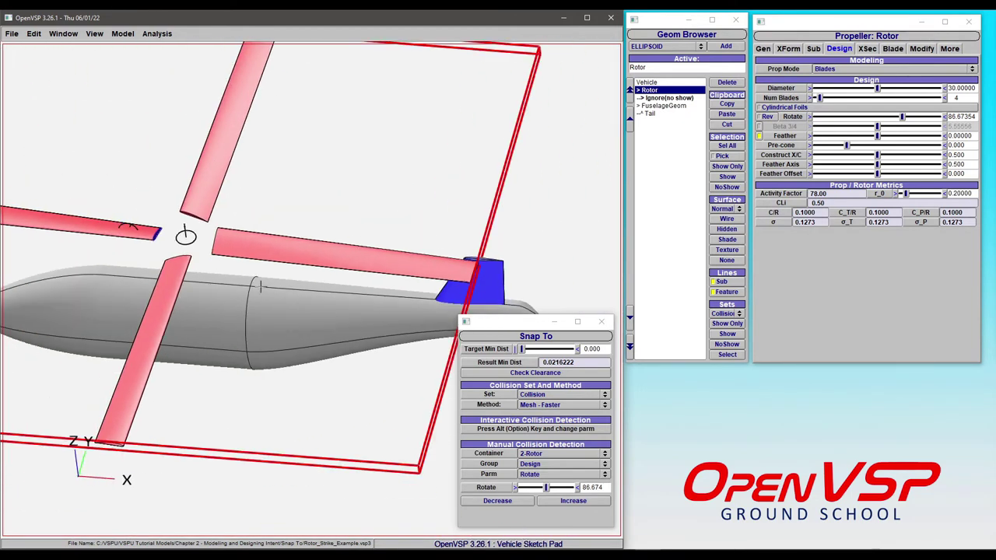
Set the rotor's rotation to 45 degrees
{"action": "double_click", "coordinate": [962, 116]}
{"action": "type", "text": "45"}
{"action": "key", "text": "Return"}
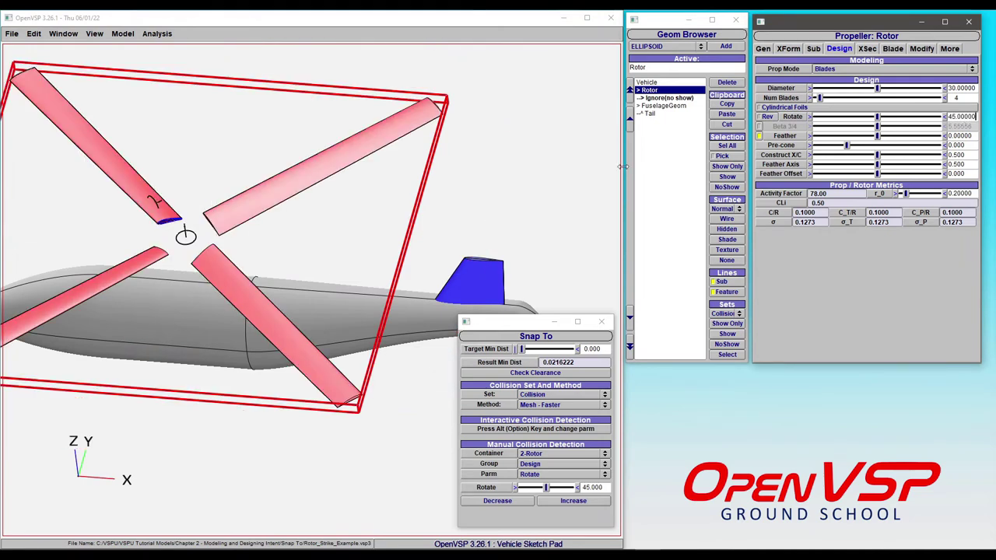
{"action": "middle_click_drag", "start_coordinate": [270, 231], "coordinate": [319, 242]}
{"action": "left_click_drag", "start_coordinate": [272, 249], "coordinate": [260, 301]}
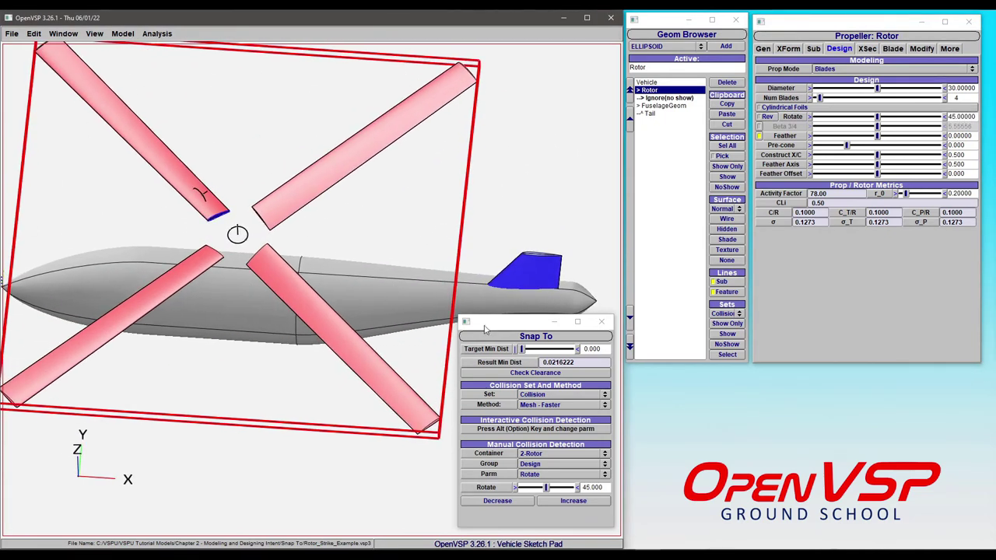
{"action": "left_click_drag", "start_coordinate": [240, 363], "coordinate": [262, 128]}
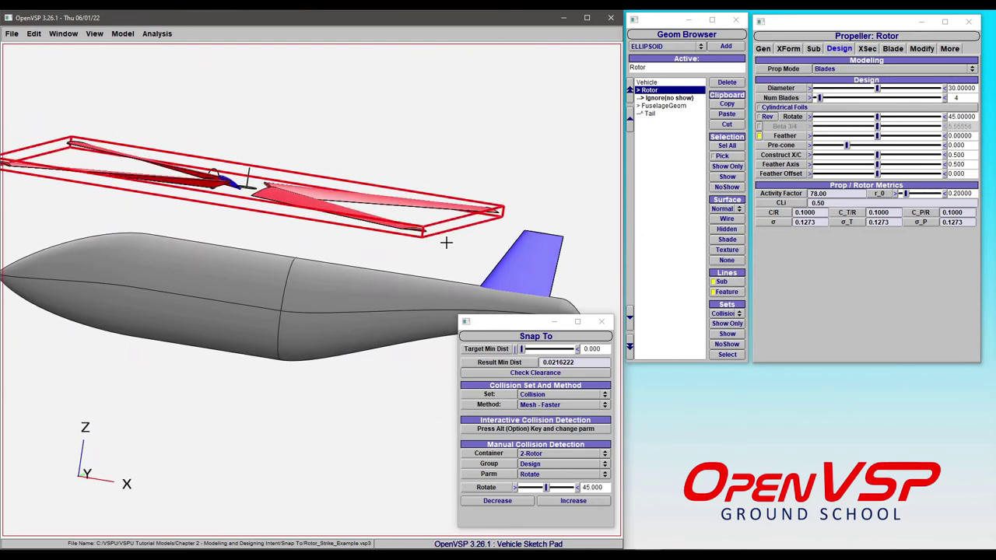
{"action": "middle_click_drag", "start_coordinate": [301, 250], "coordinate": [325, 242]}
{"action": "left_click_drag", "start_coordinate": [303, 244], "coordinate": [286, 321]}
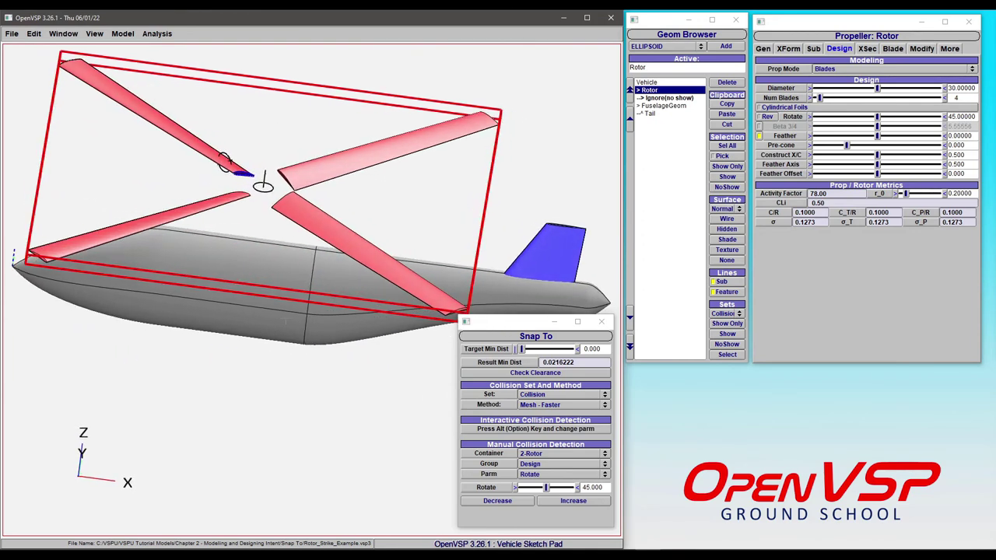